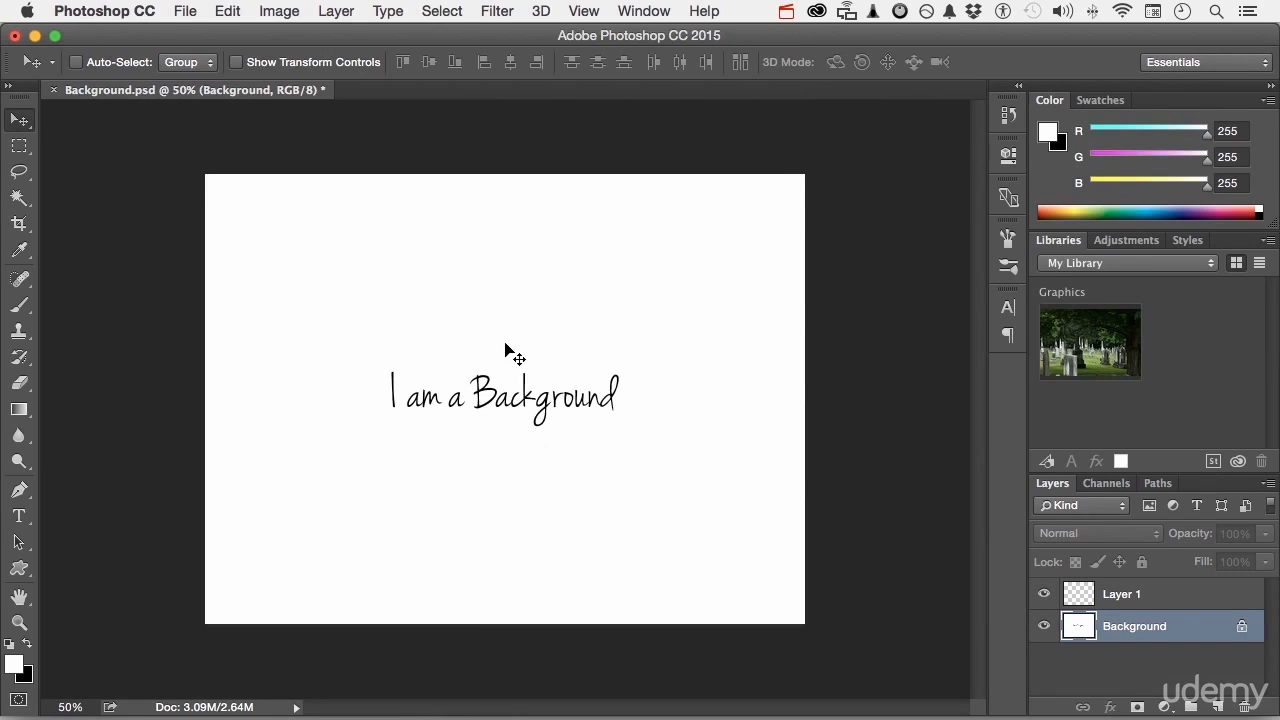
Step: Try to move the Background layer's content, and switch to Layer 1 and back to the Background layer
{"action": "left_click_drag", "start_coordinate": [505, 347], "coordinate": [591, 336]}
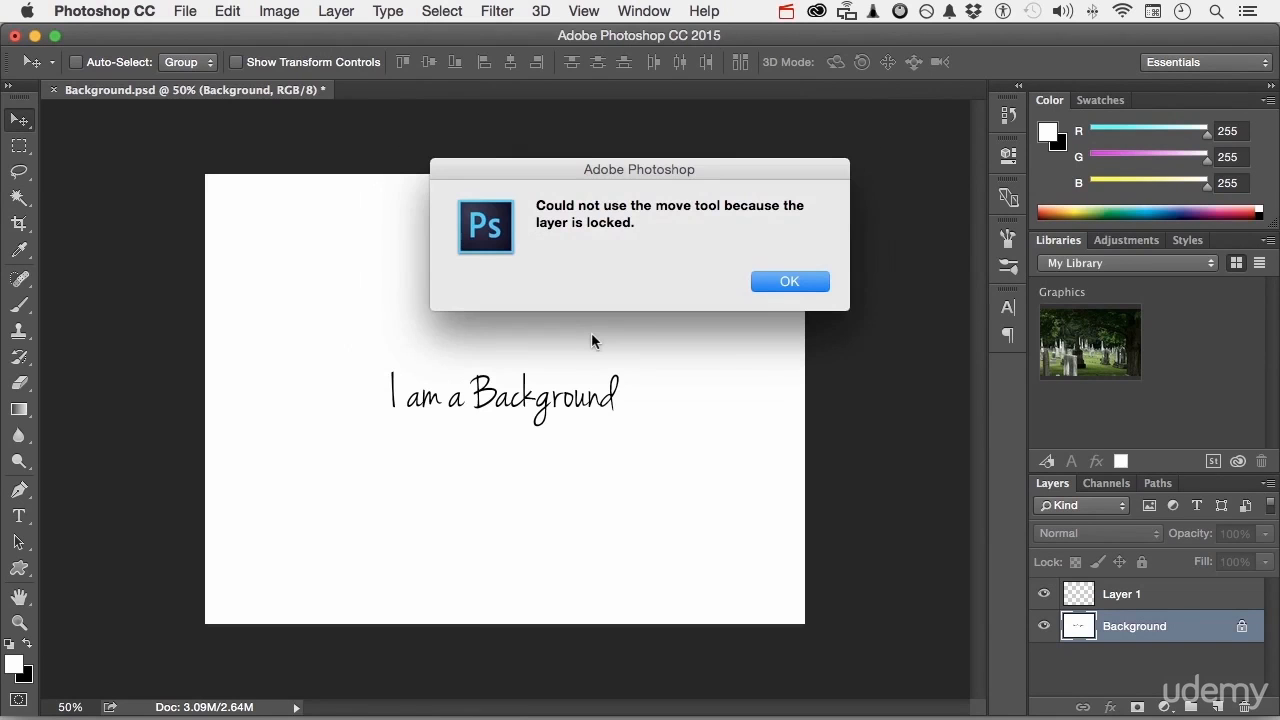
{"action": "left_click", "coordinate": [787, 283]}
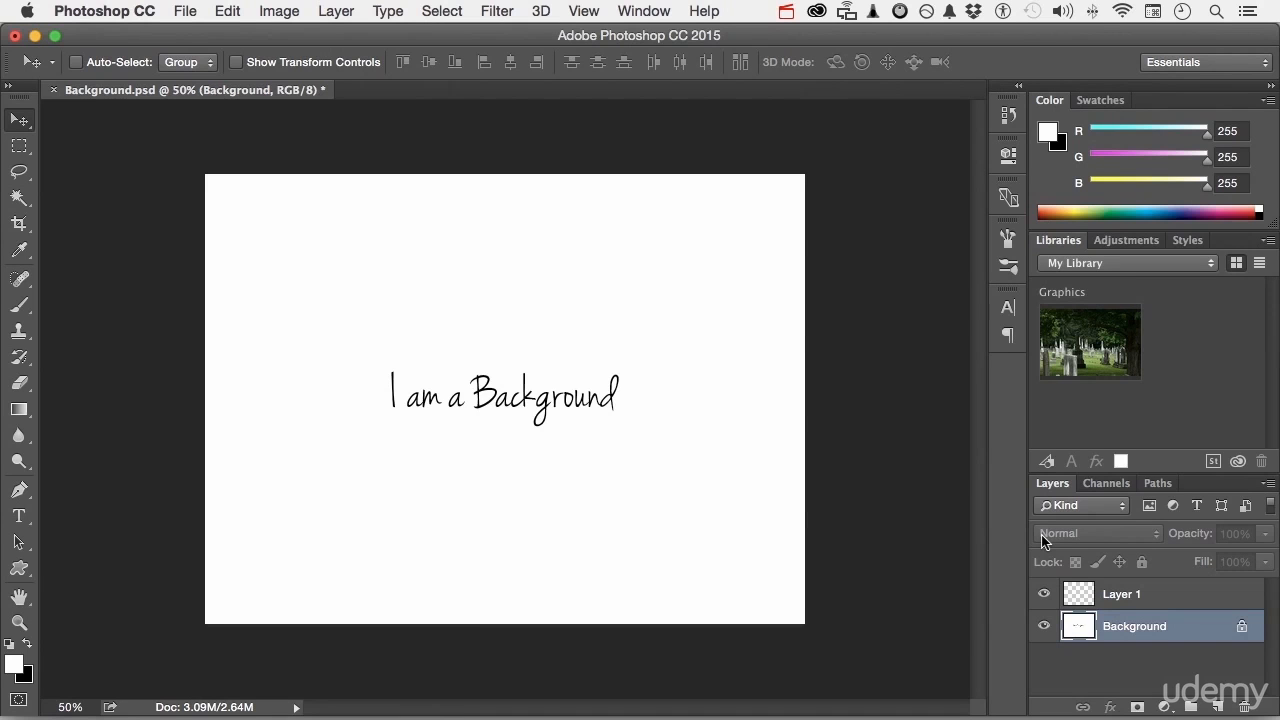
{"action": "left_click", "coordinate": [1115, 600]}
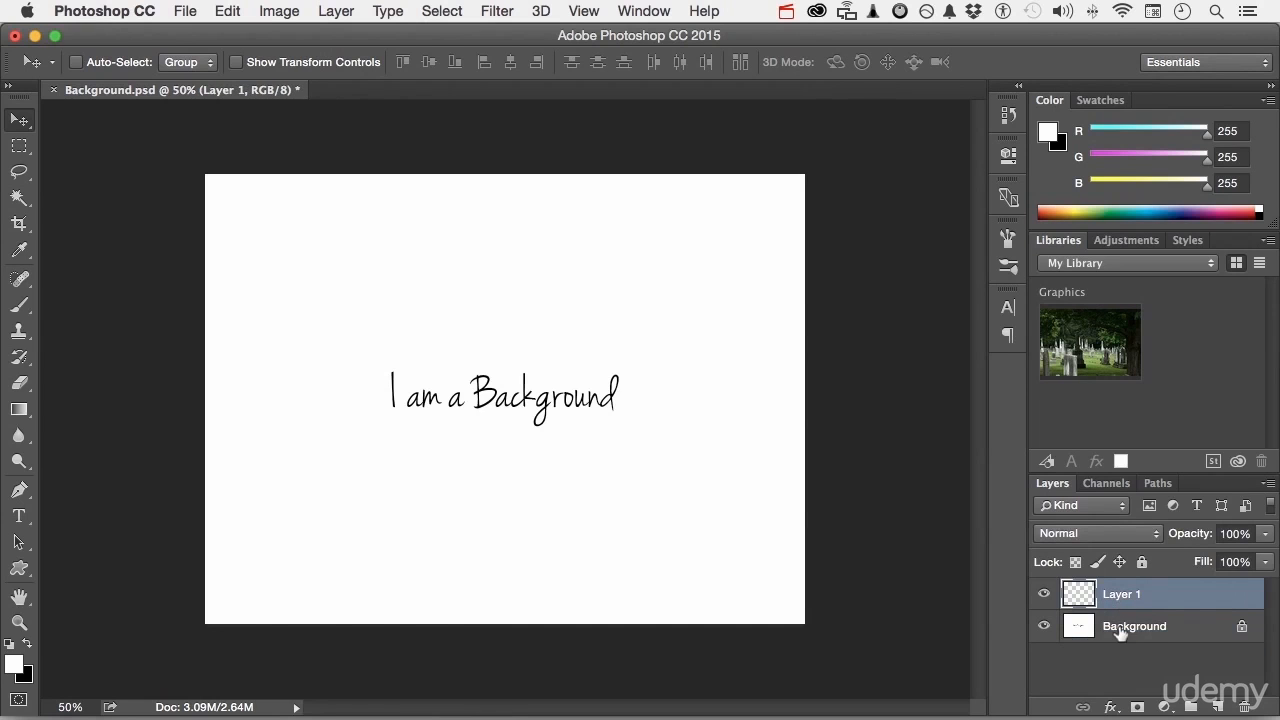
{"action": "left_click", "coordinate": [1119, 633]}
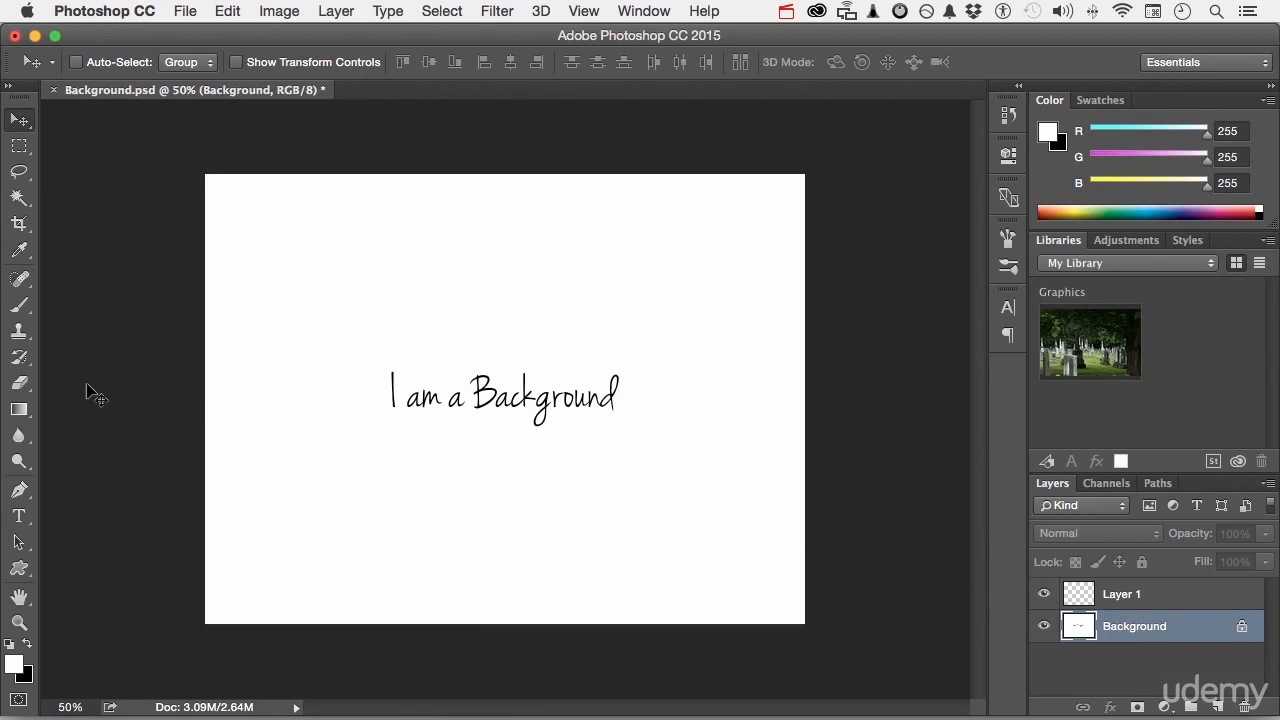
Step: Erase the "I am a Background" text on the Background layer with white as the background color, and undo the erasure
{"action": "left_click", "coordinate": [22, 385]}
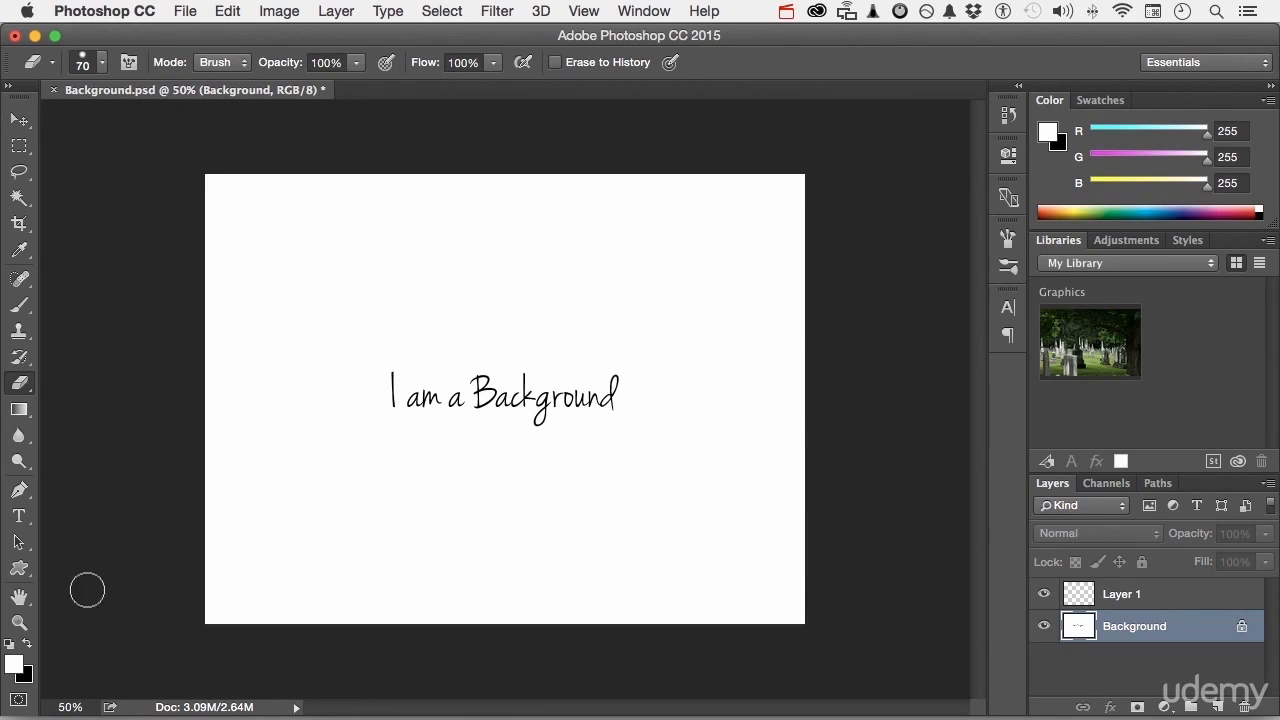
{"action": "left_click", "coordinate": [28, 646]}
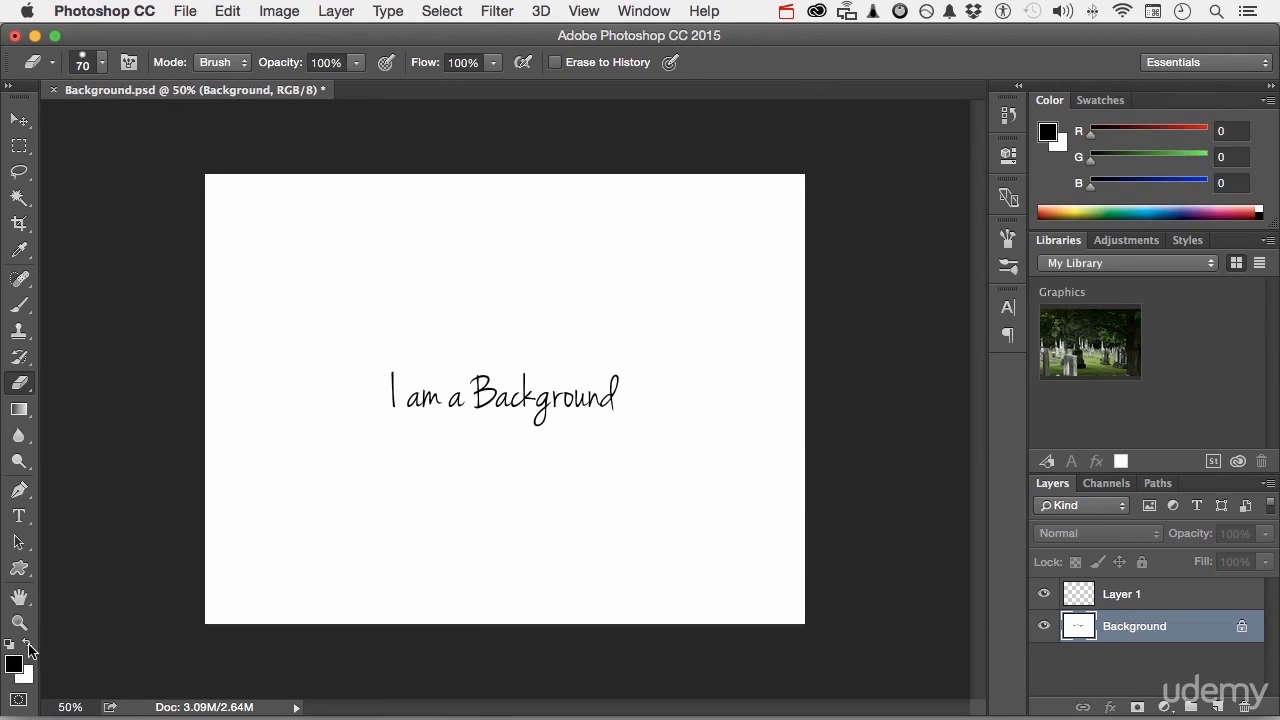
{"action": "left_click", "coordinate": [29, 647]}
{"action": "left_click", "coordinate": [29, 647]}
{"action": "key", "text": "x"}
{"action": "key", "text": "x"}
{"action": "mouse_move", "coordinate": [418, 400]}
{"action": "left_mouse_down"}
{"action": "mouse_move", "coordinate": [396, 359]}
{"action": "mouse_move", "coordinate": [498, 399]}
{"action": "mouse_move", "coordinate": [610, 412]}
{"action": "mouse_move", "coordinate": [610, 377]}
{"action": "mouse_move", "coordinate": [471, 383]}
{"action": "mouse_move", "coordinate": [549, 428]}
{"action": "left_mouse_up"}
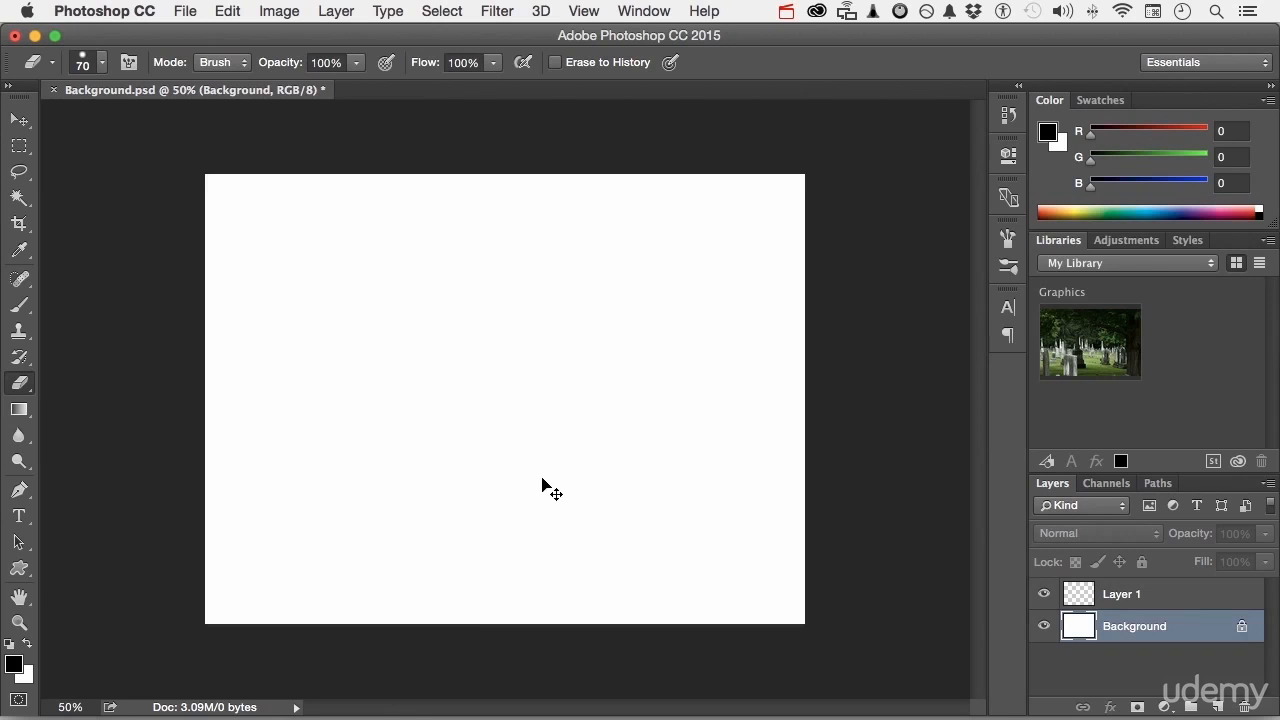
{"action": "key", "text": "super+z"}
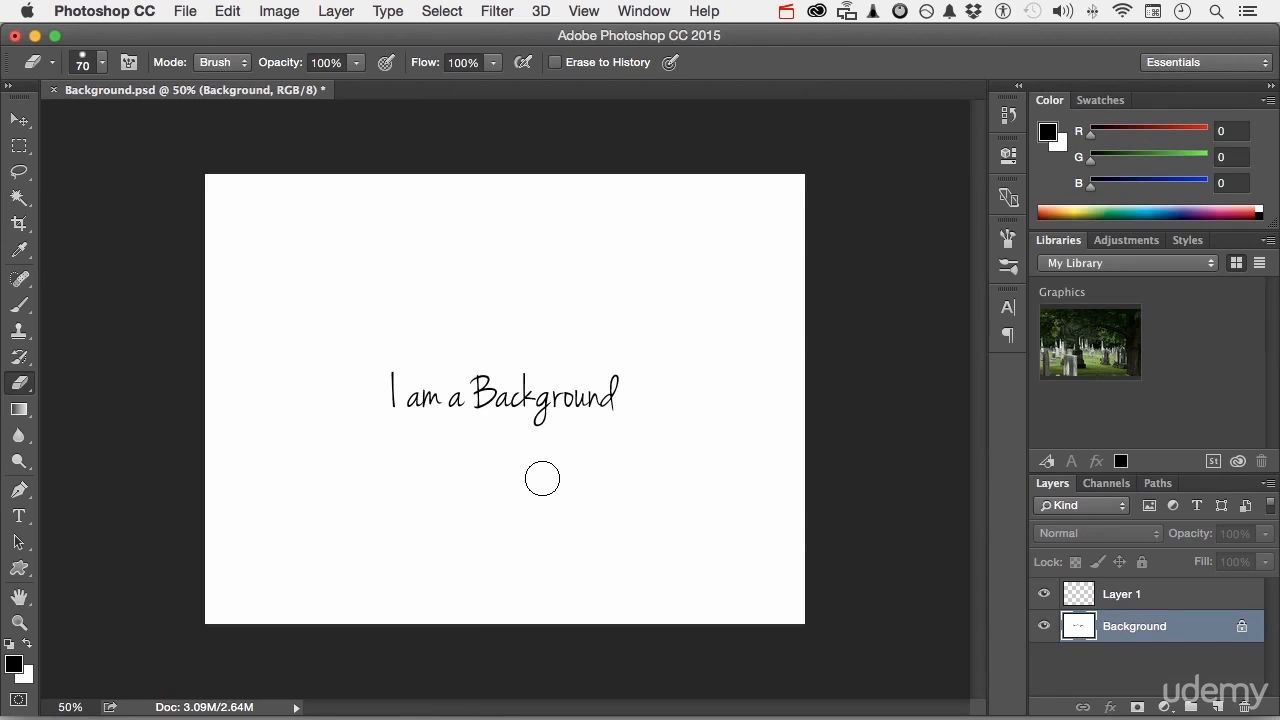
Step: Make black the background color, erase a patch below the text on the Background layer, and undo the erasure
{"action": "key", "text": "x"}
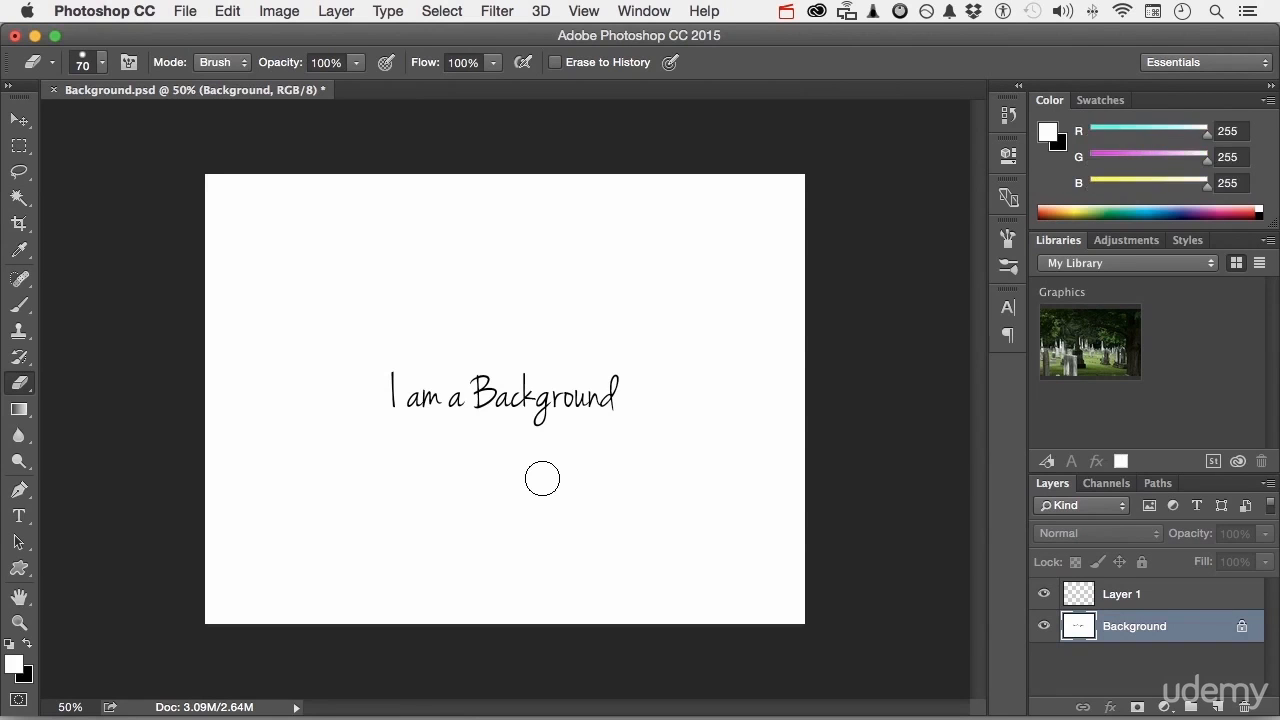
{"action": "mouse_move", "coordinate": [542, 479]}
{"action": "left_mouse_down"}
{"action": "mouse_move", "coordinate": [384, 493]}
{"action": "mouse_move", "coordinate": [600, 516]}
{"action": "mouse_move", "coordinate": [536, 492]}
{"action": "mouse_move", "coordinate": [469, 503]}
{"action": "left_mouse_up"}
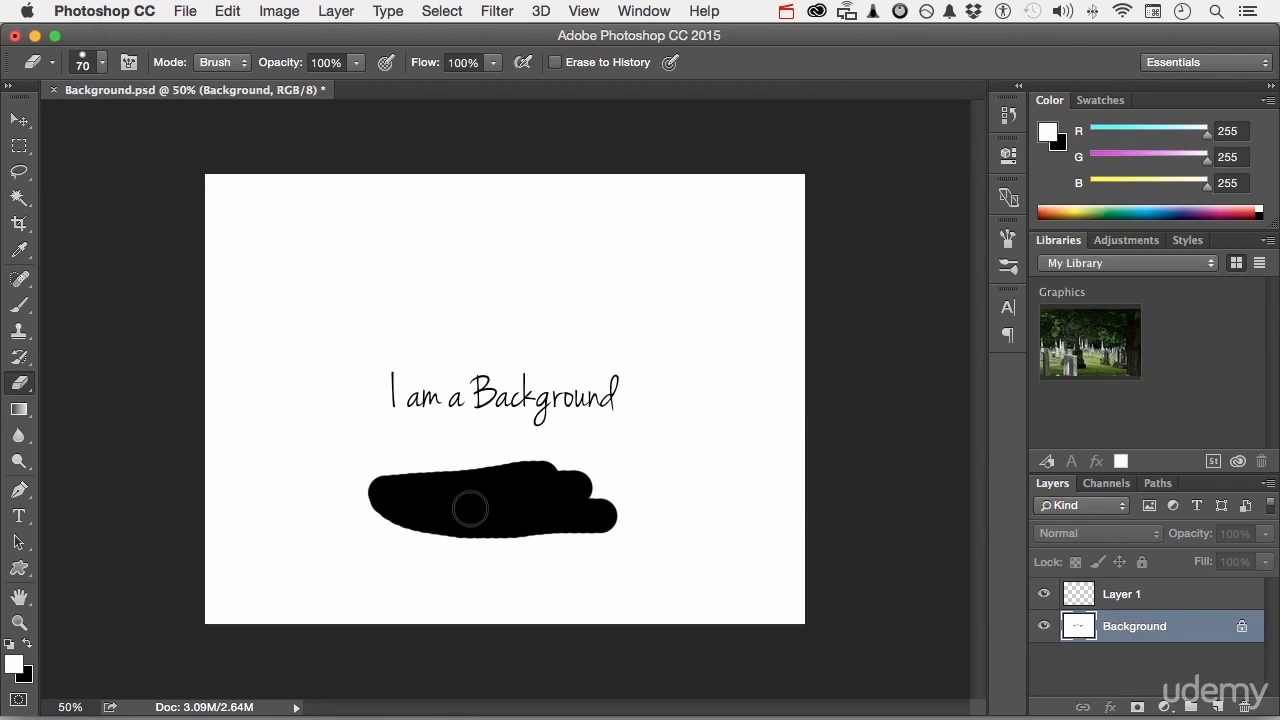
{"action": "key", "text": "super+z"}
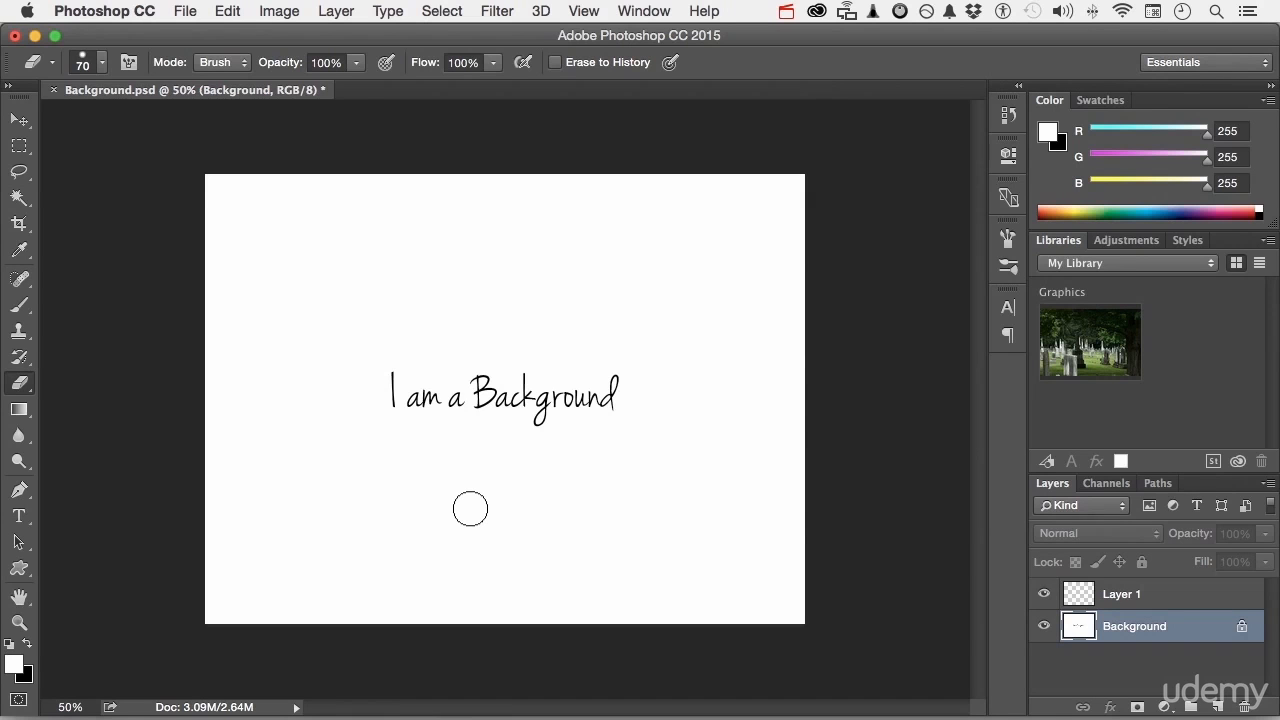
Step: Switch to Adobe Bridge and open 0007.NEF in Photoshop through Camera Raw, keeping the Daylight white balance
{"action": "left_click", "coordinate": [188, 12]}
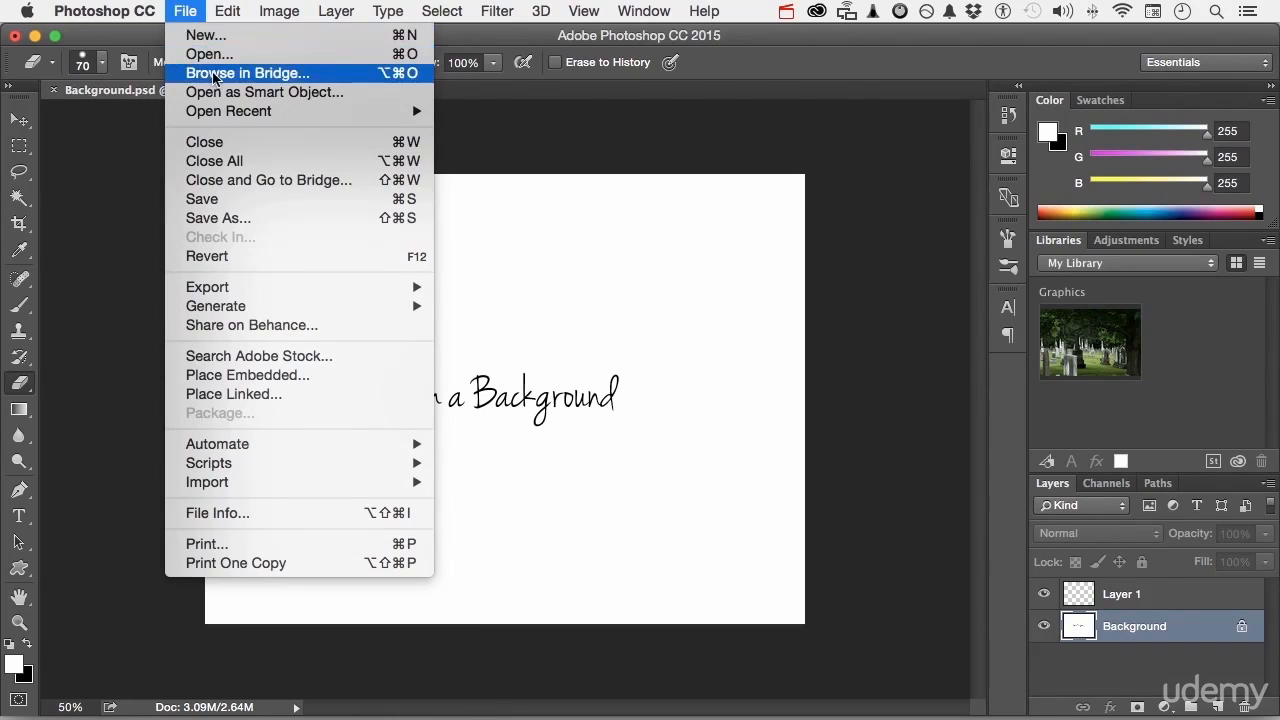
{"action": "left_click", "coordinate": [212, 73]}
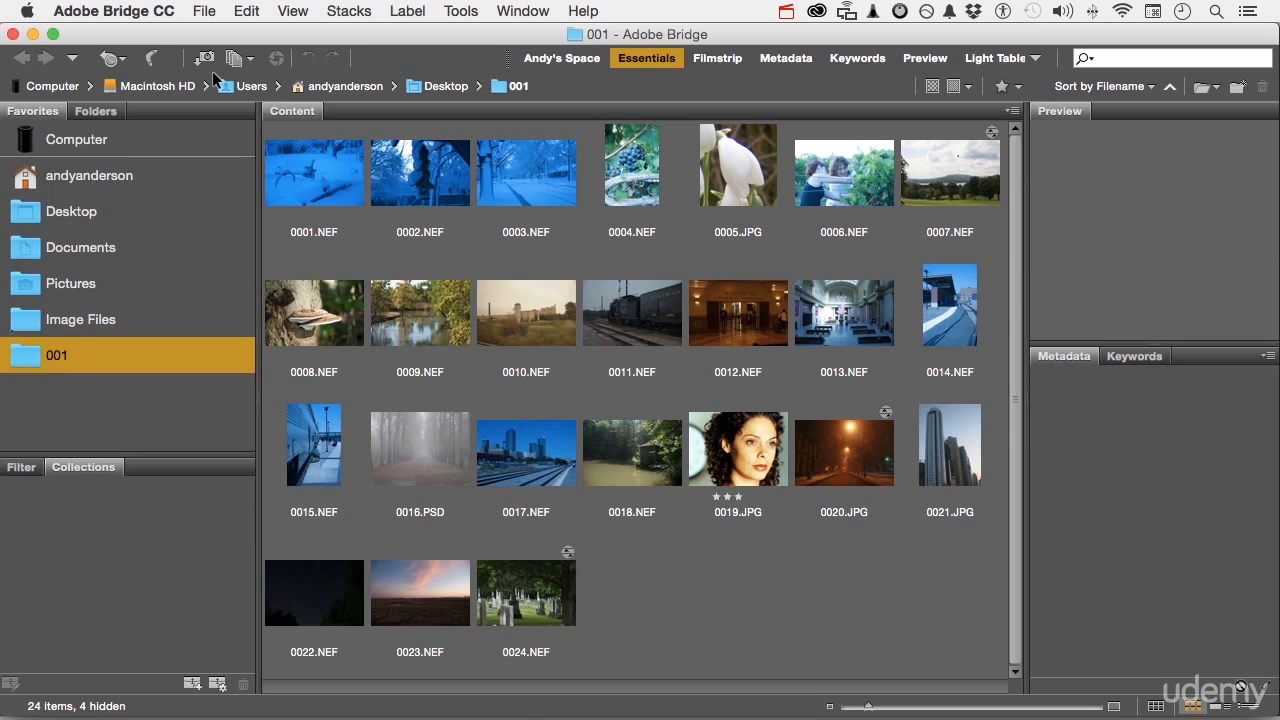
{"action": "double_click", "coordinate": [970, 188]}
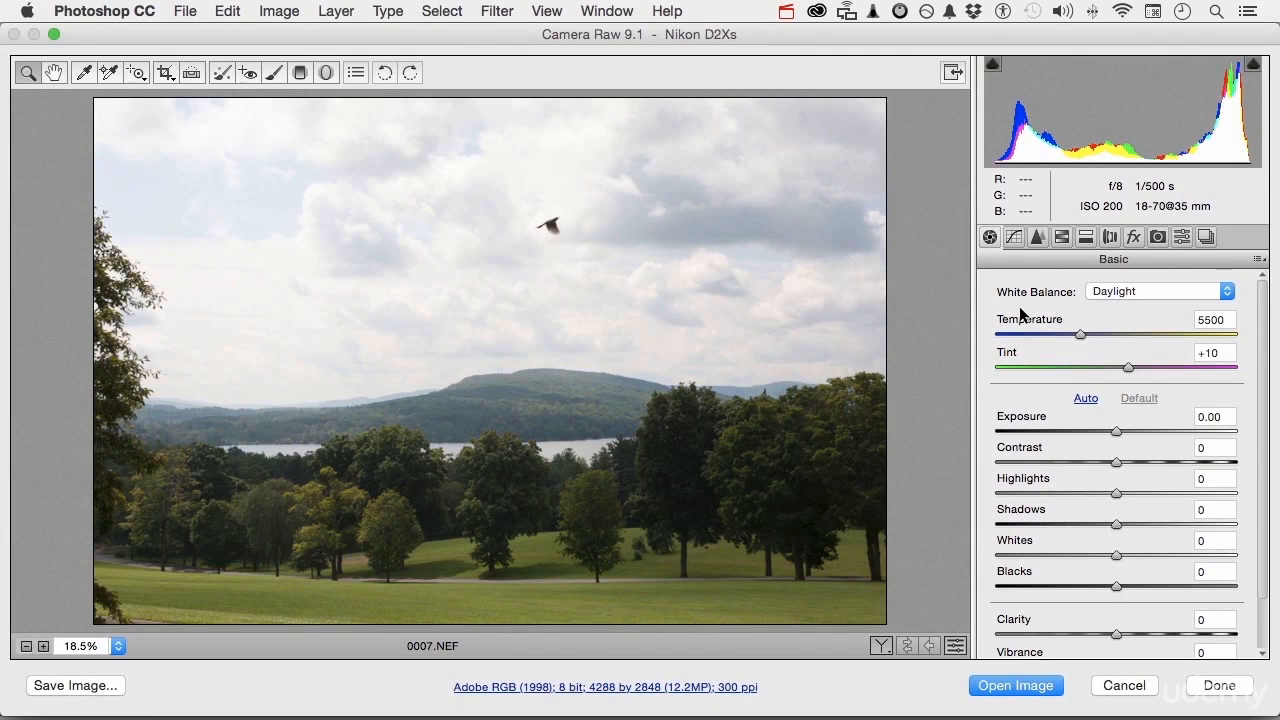
{"action": "left_click", "coordinate": [1122, 293]}
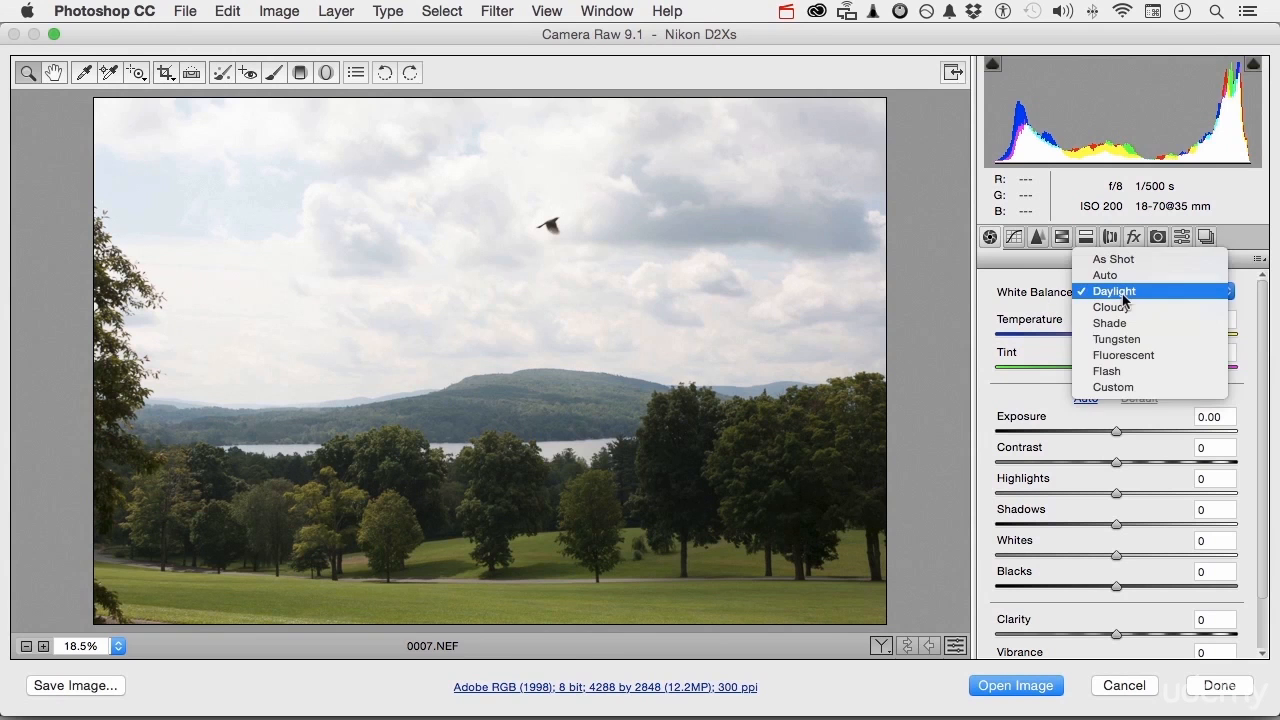
{"action": "left_click", "coordinate": [1123, 300]}
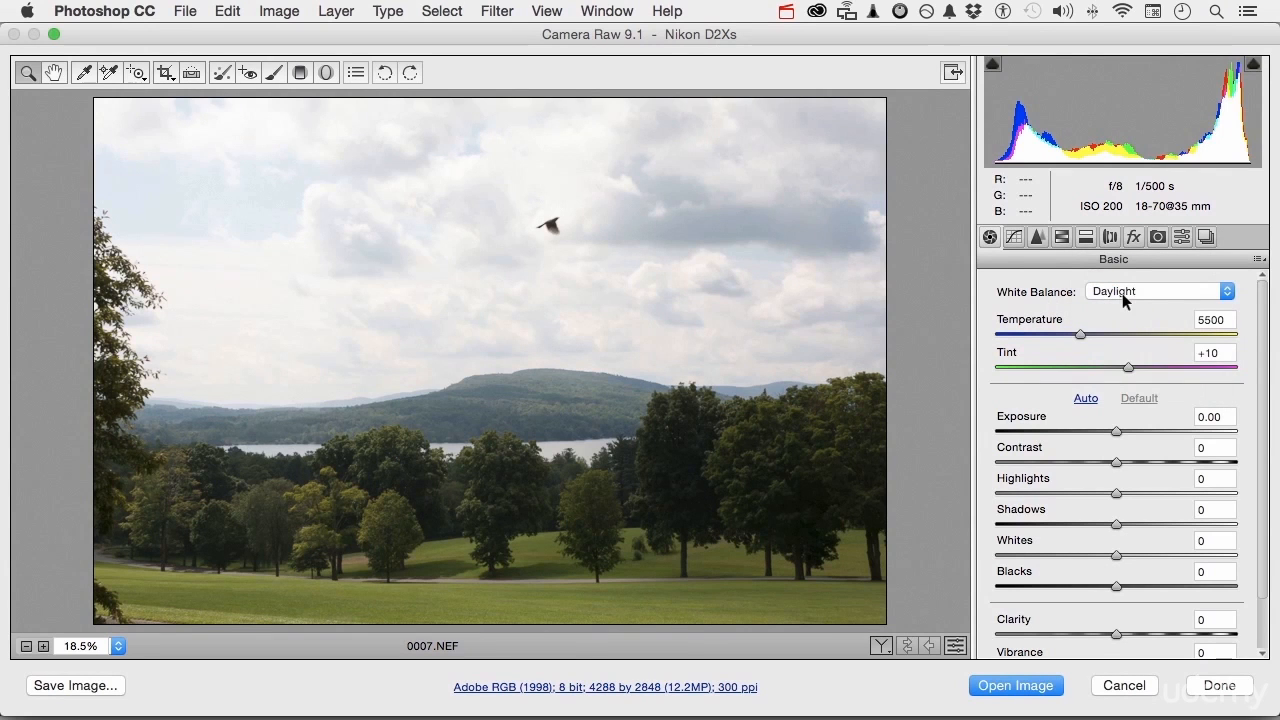
{"action": "left_click", "coordinate": [1014, 685]}
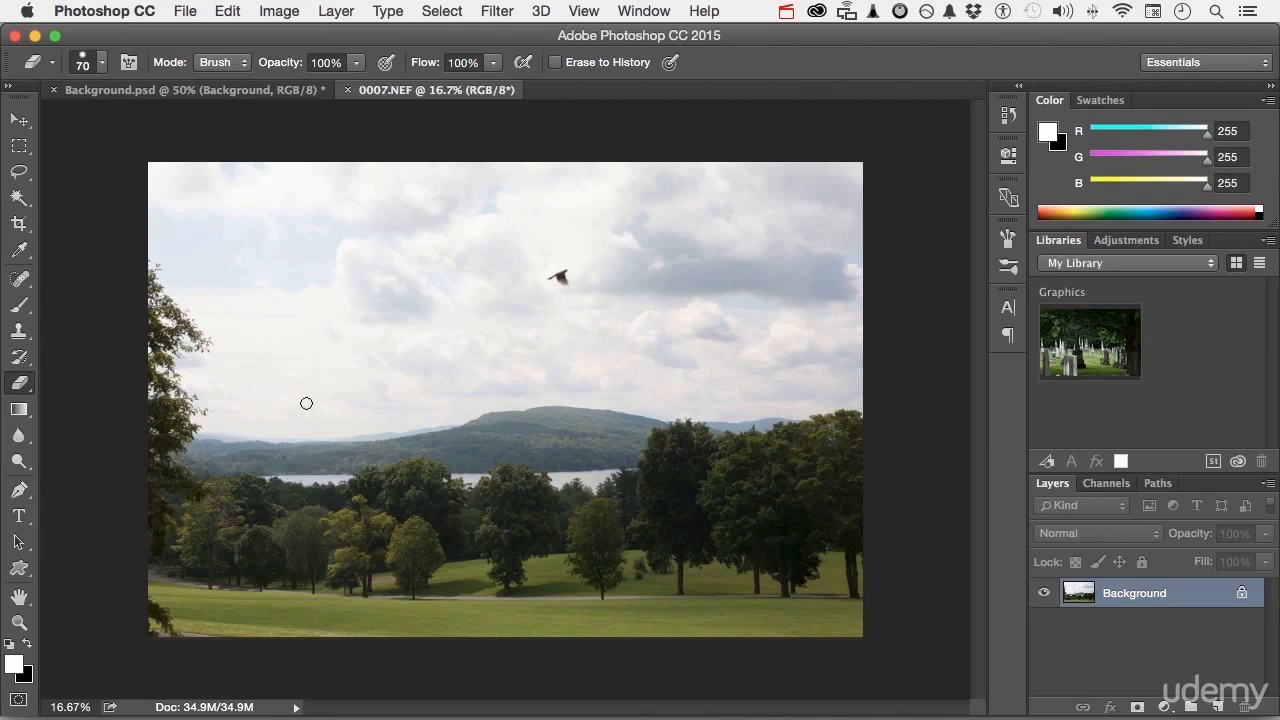
Step: Select the whole sky with the Magic Wand, including the darker clouds, and add the bird to the selection with the Lasso
{"action": "left_click", "coordinate": [20, 198]}
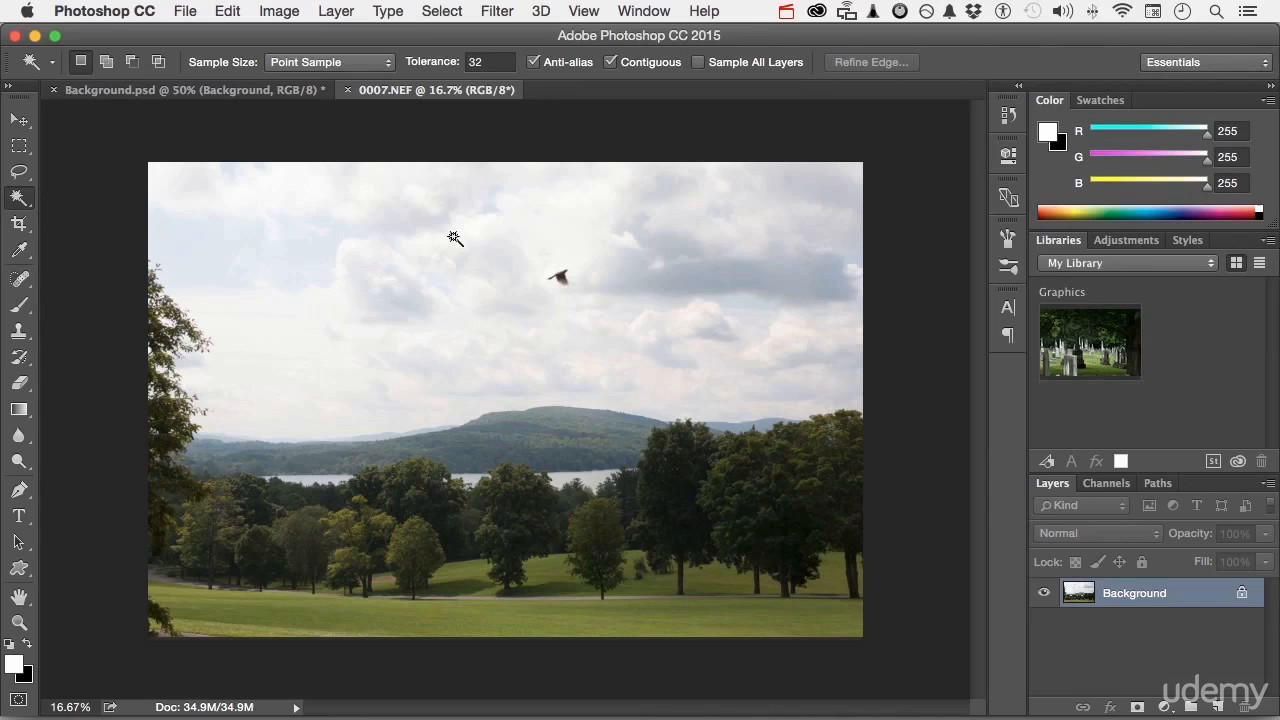
{"action": "left_click", "coordinate": [323, 263]}
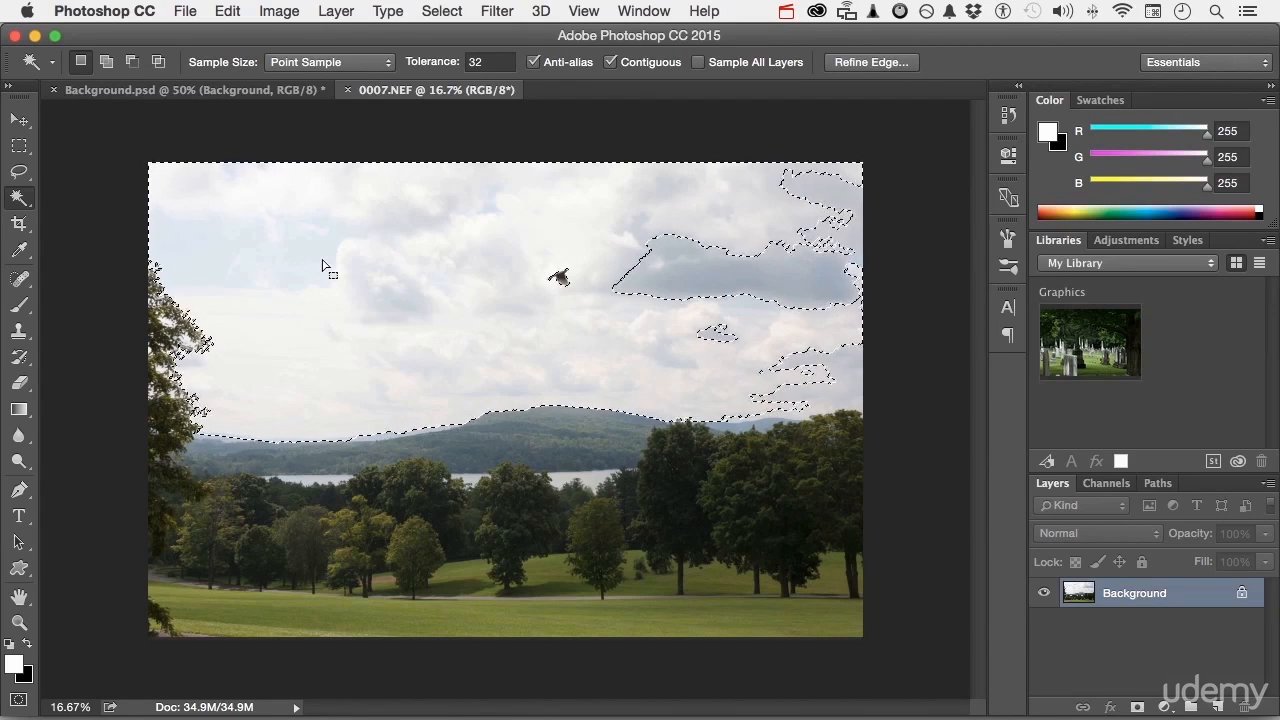
{"action": "key", "text": "shift"}
{"action": "left_click", "coordinate": [704, 267]}
{"action": "left_click", "coordinate": [842, 379]}
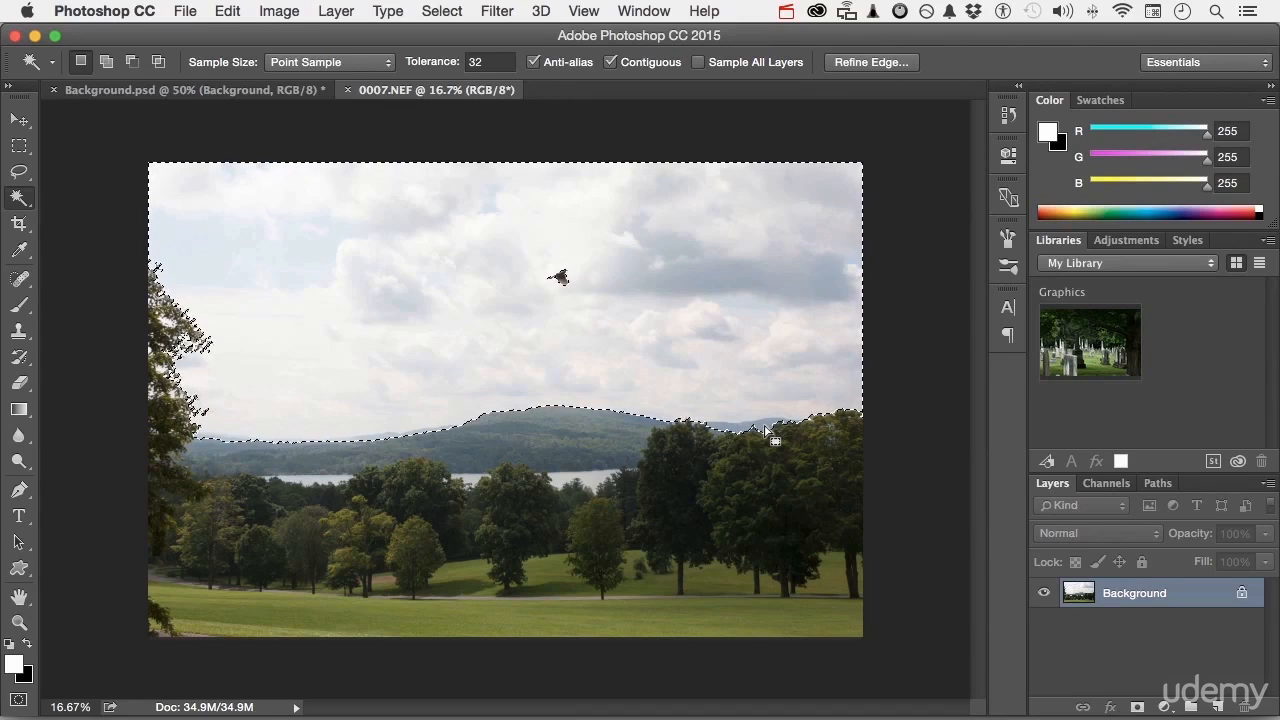
{"action": "left_click", "coordinate": [19, 175]}
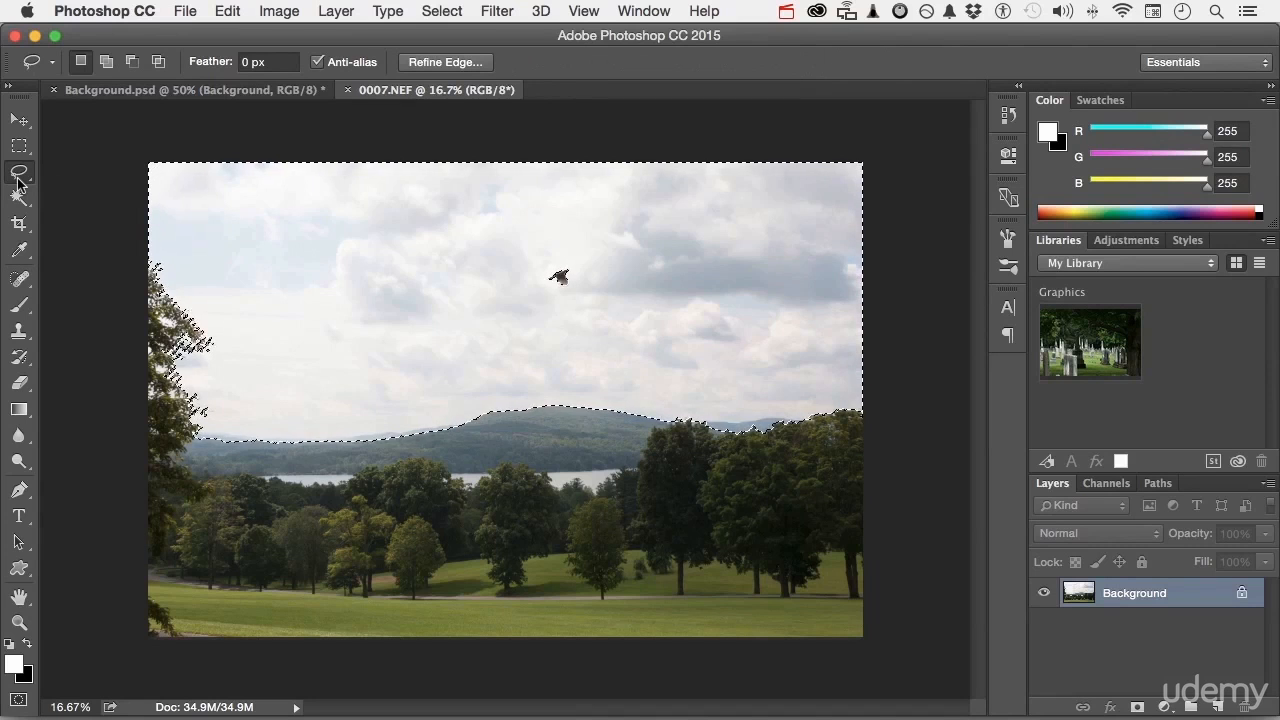
{"action": "key", "text": "shift"}
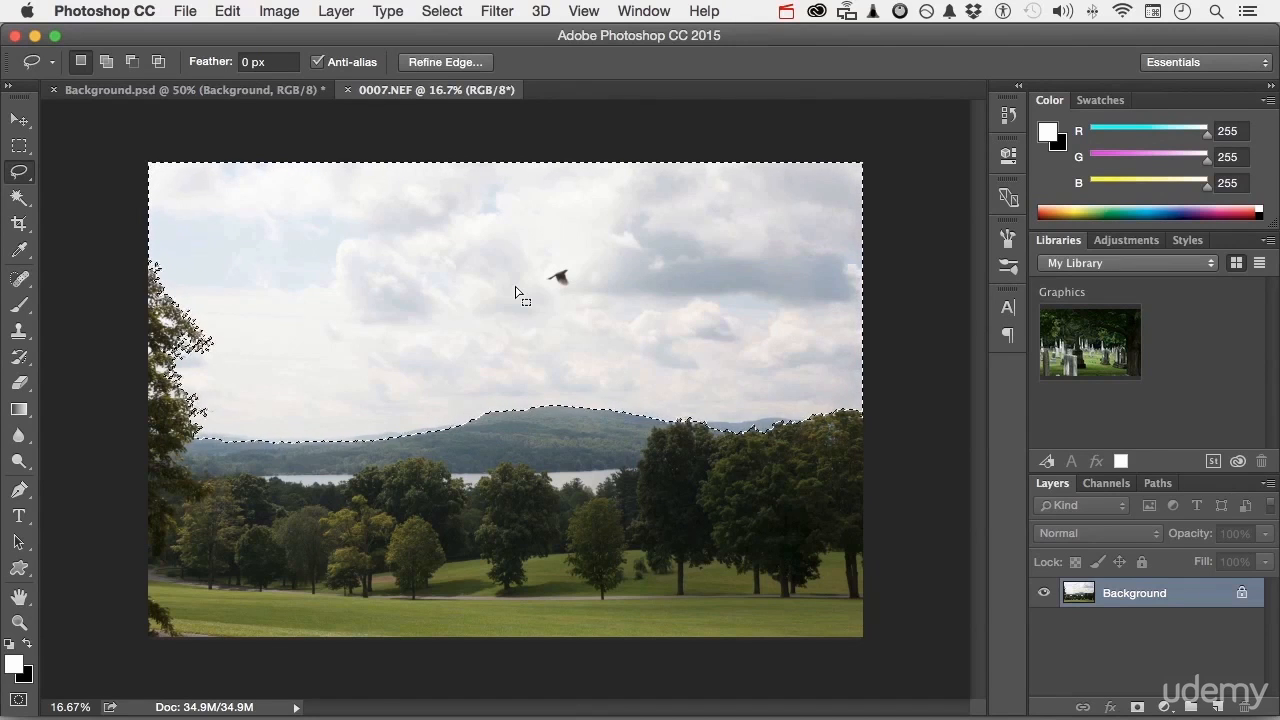
{"action": "key", "text": "shift+BackSpace"}
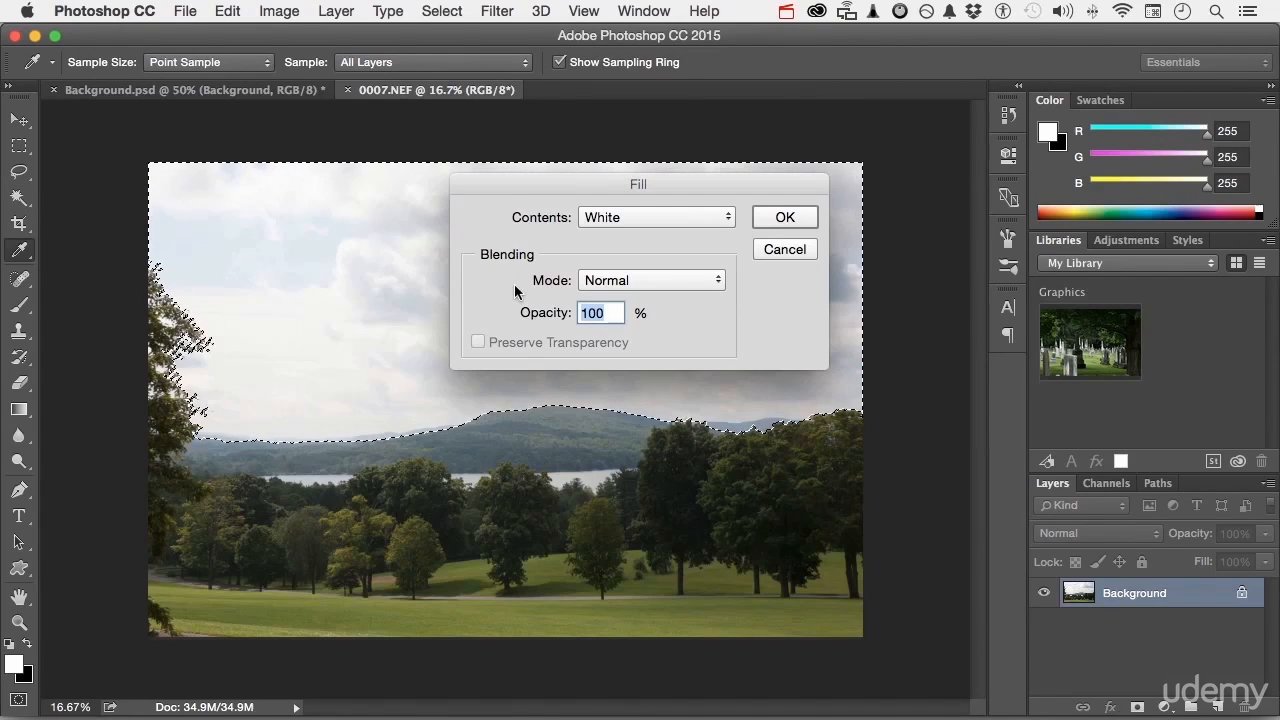
{"action": "left_click", "coordinate": [609, 217]}
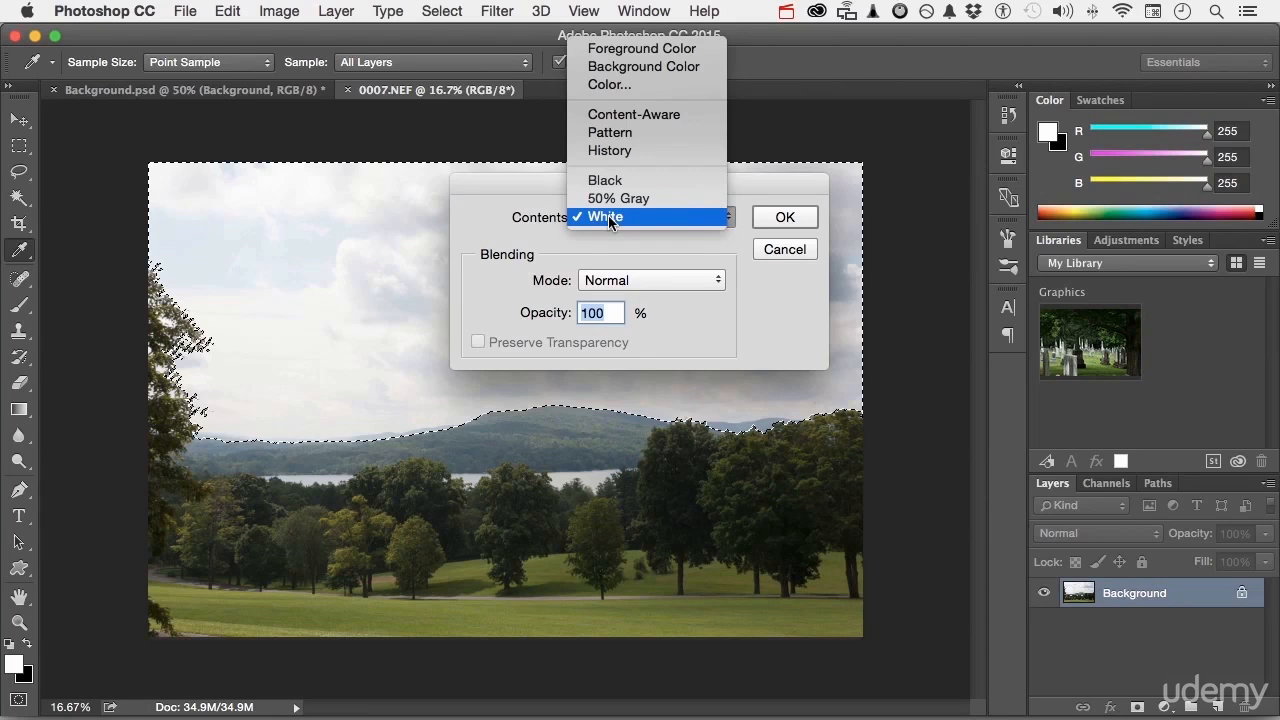
{"action": "left_click", "coordinate": [768, 258]}
{"action": "left_click", "coordinate": [770, 252]}
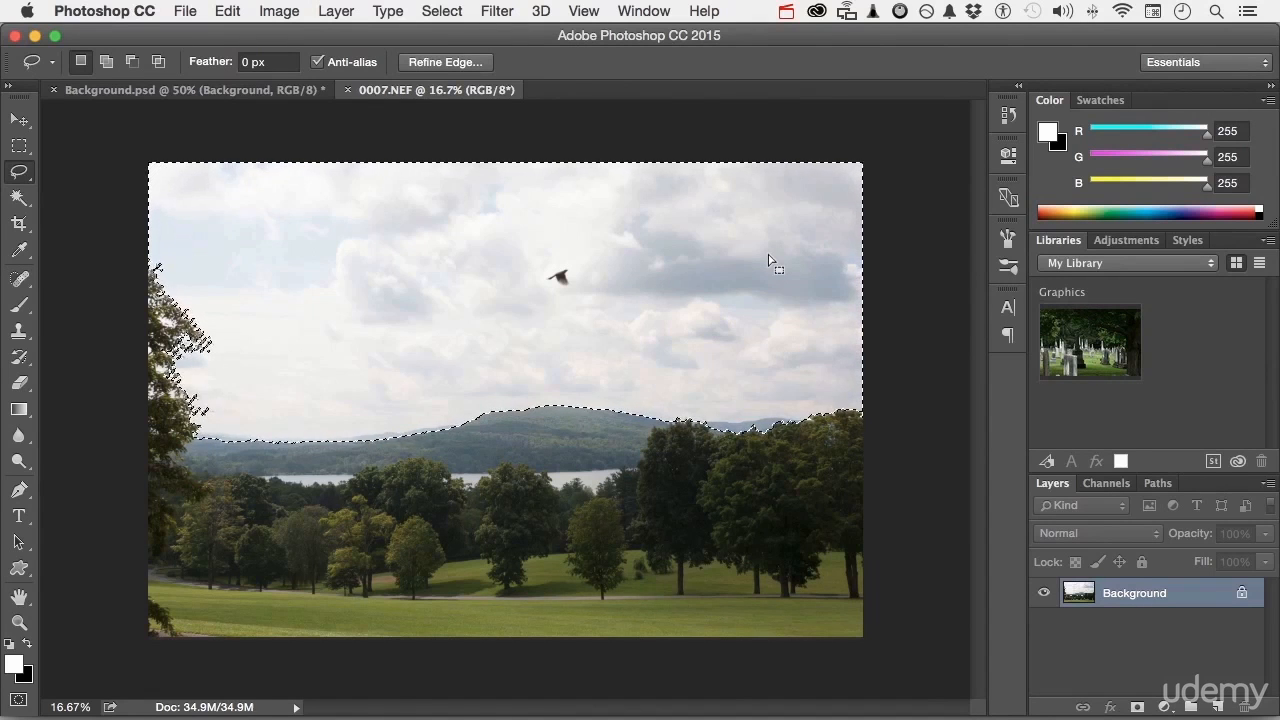
Step: Convert the Background into a regular layer named Layer 0 and delete the selected sky to transparency
{"action": "double_click", "coordinate": [1113, 598]}
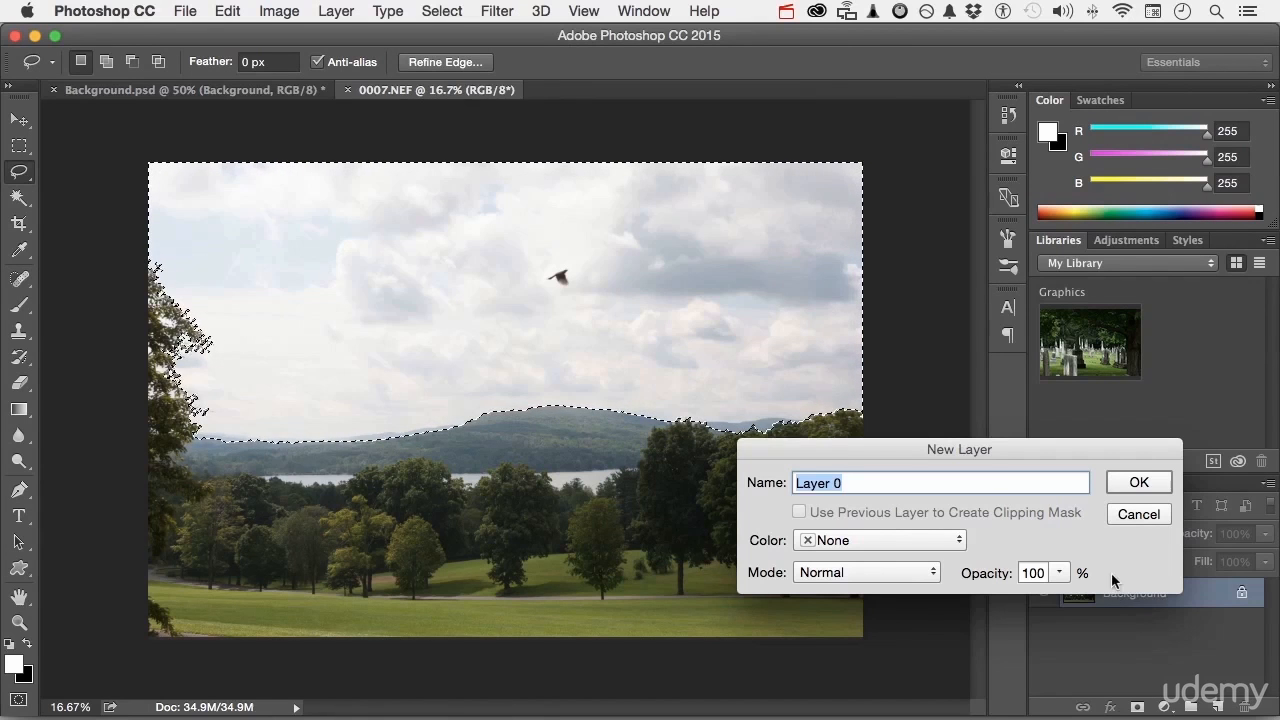
{"action": "left_click", "coordinate": [1137, 482]}
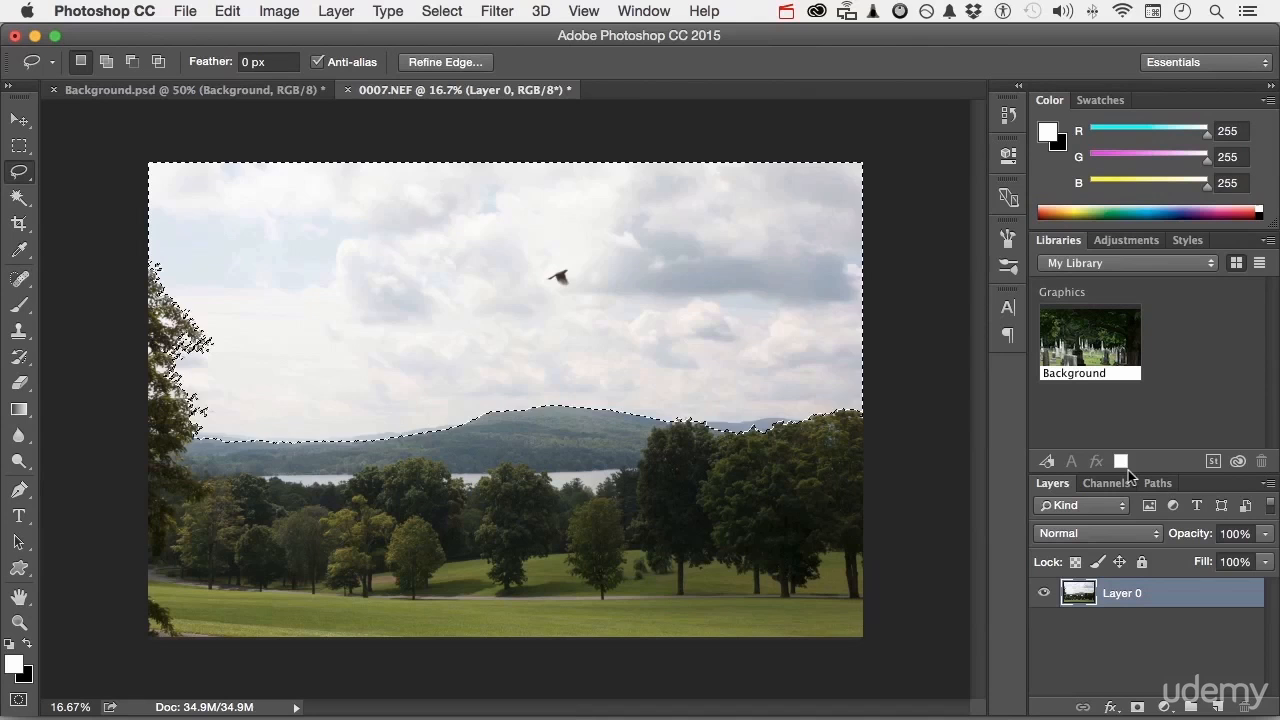
{"action": "key", "text": "Delete"}
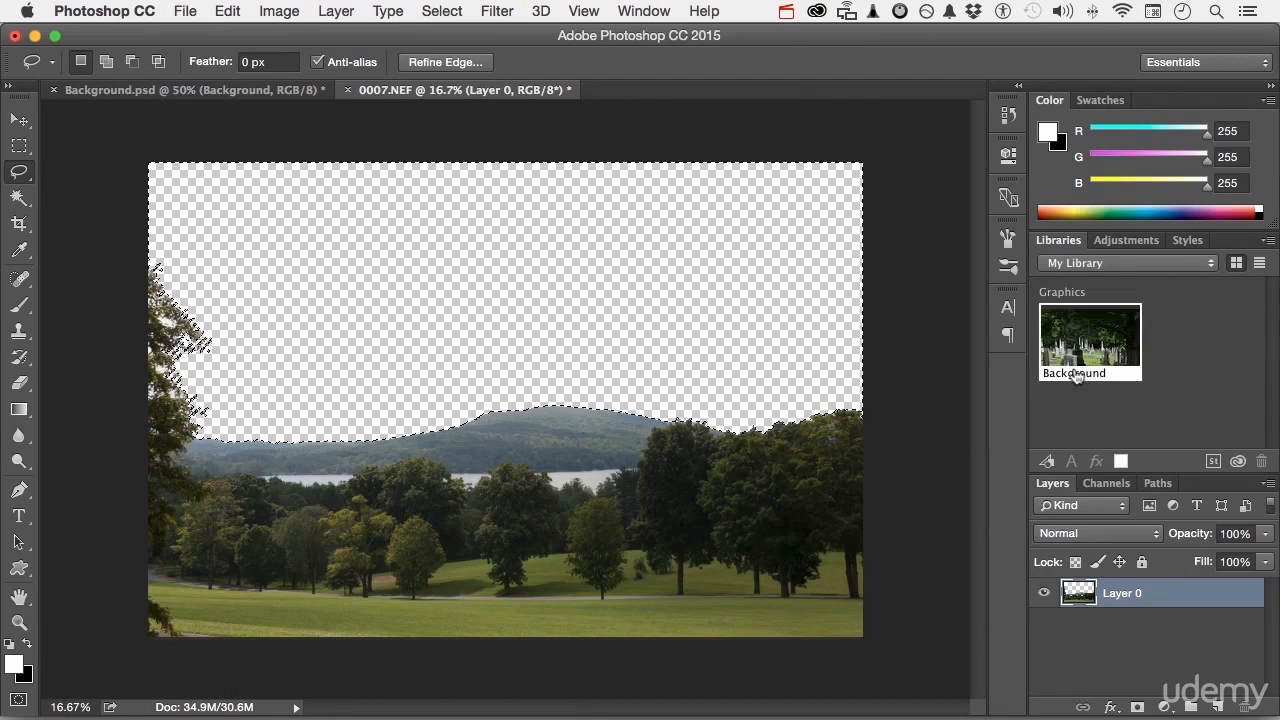
Step: Close 0007.NEF without saving the changes
{"action": "left_click", "coordinate": [347, 91]}
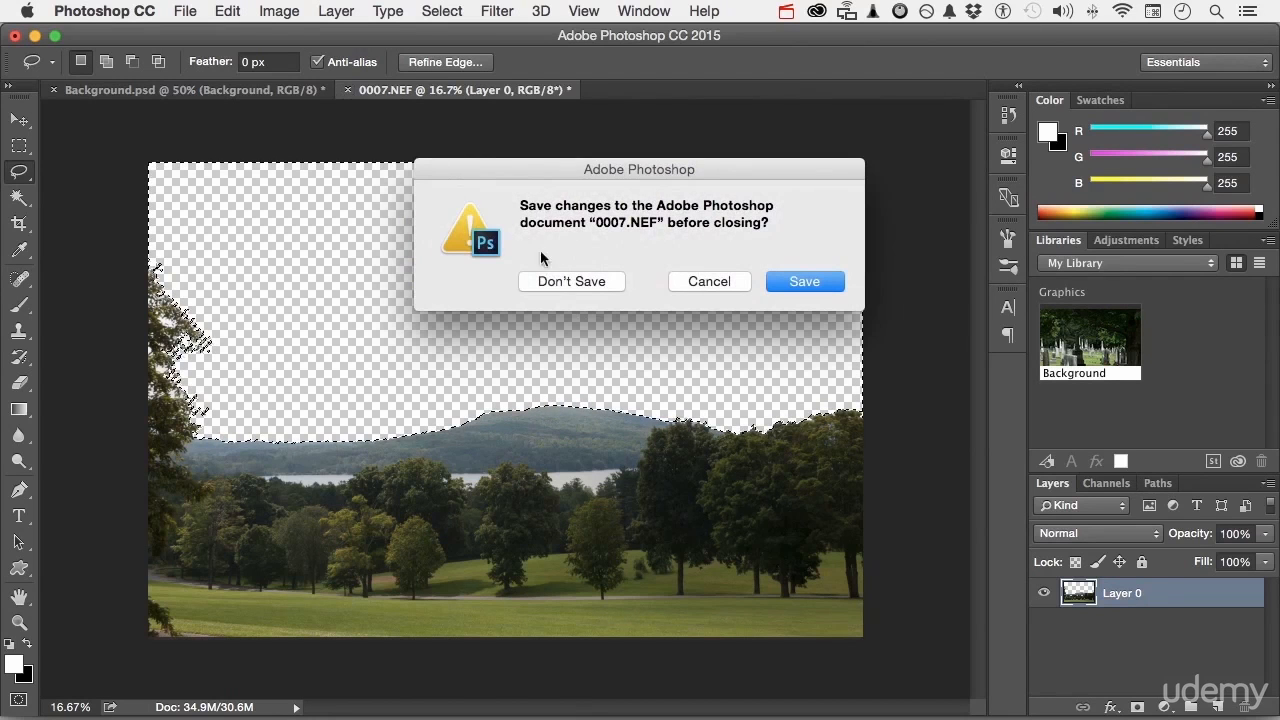
{"action": "left_click", "coordinate": [559, 287]}
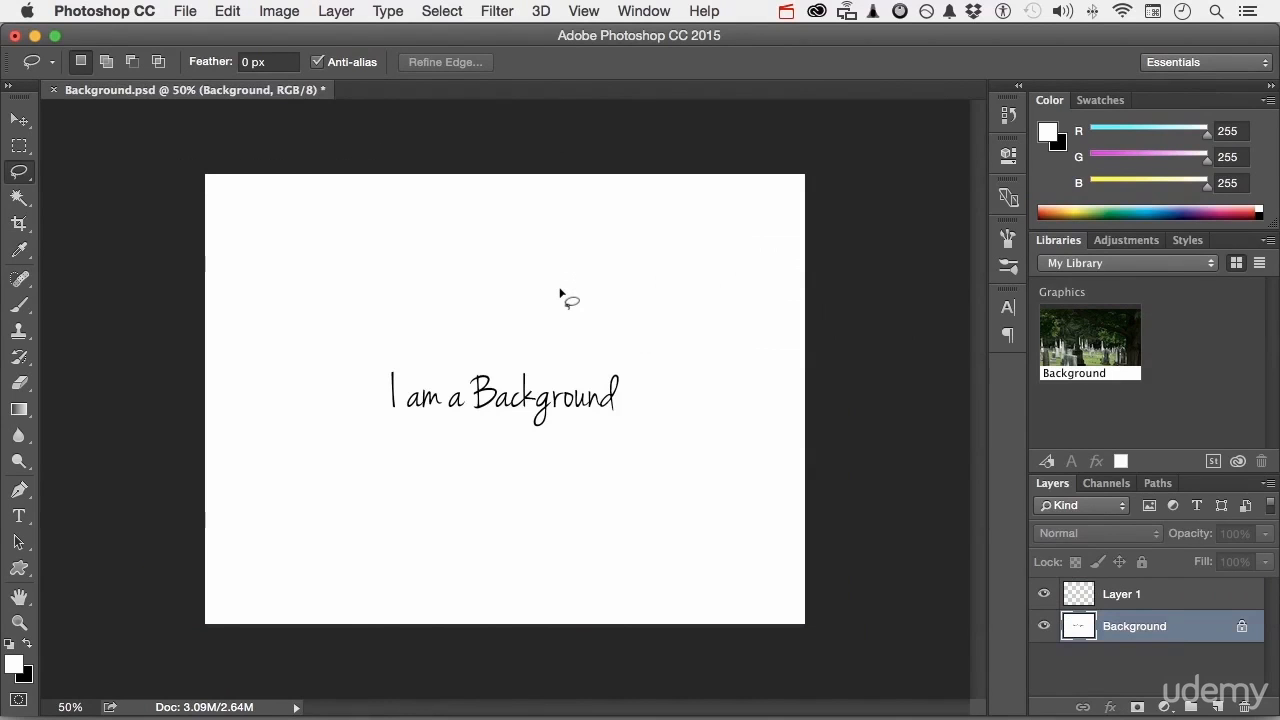